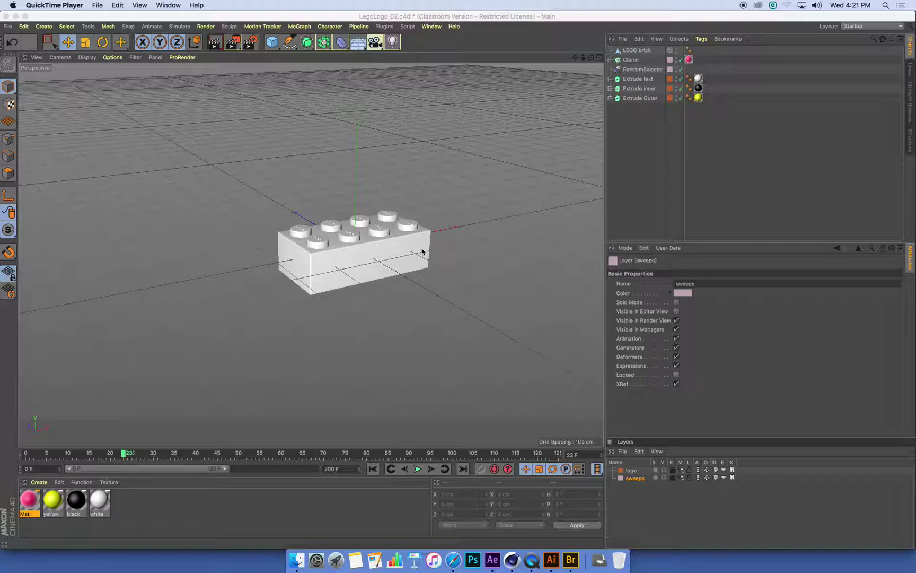
Step: Add a MoGraph Cloner, parent the LEGO brick under Cloner.1, and begin renaming it
left_click(356, 246)
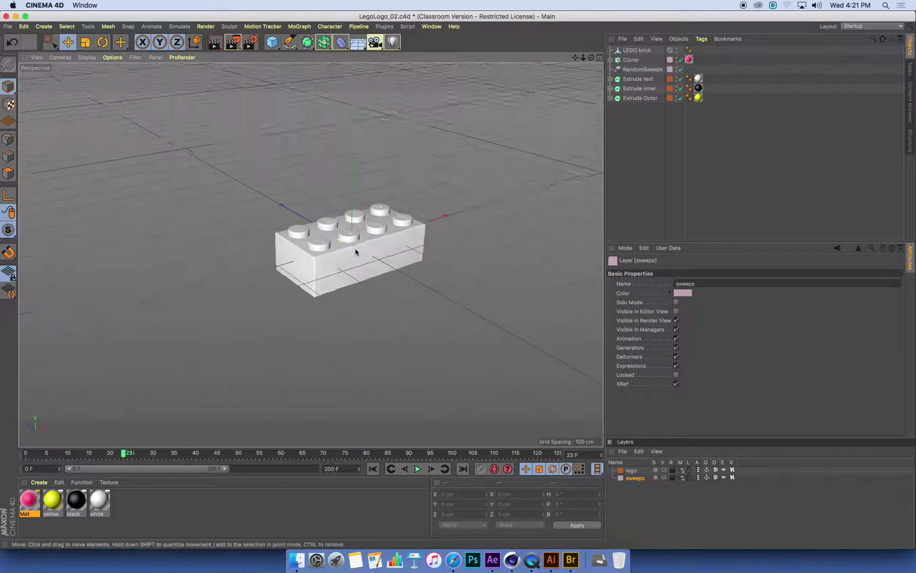
left_click_drag(358, 249, 357, 232, "alt")
left_click(295, 27)
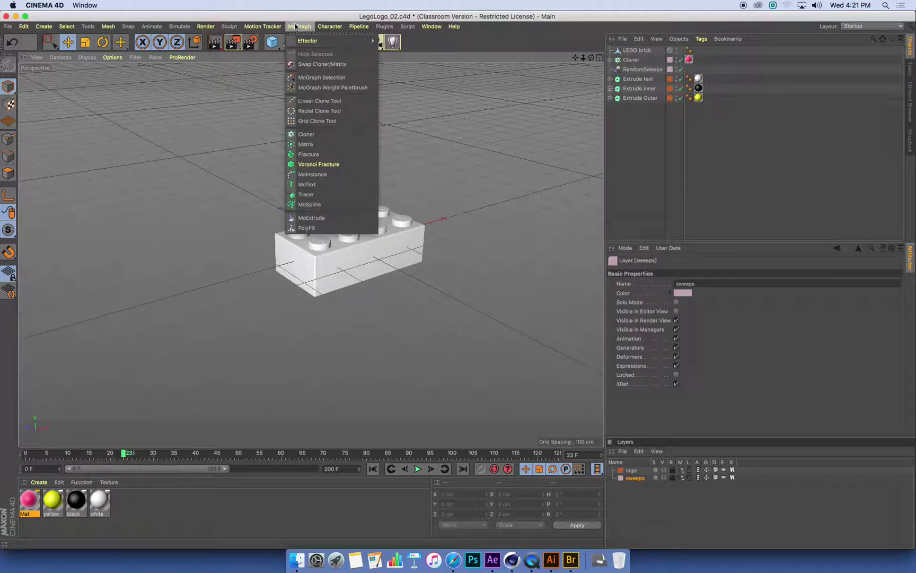
left_click(306, 134)
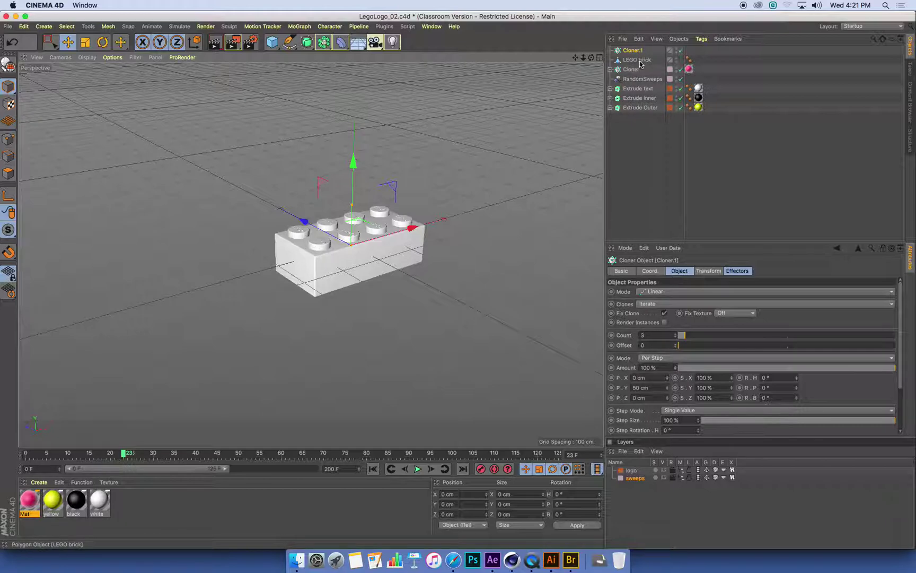
left_click_drag(639, 61, 635, 51)
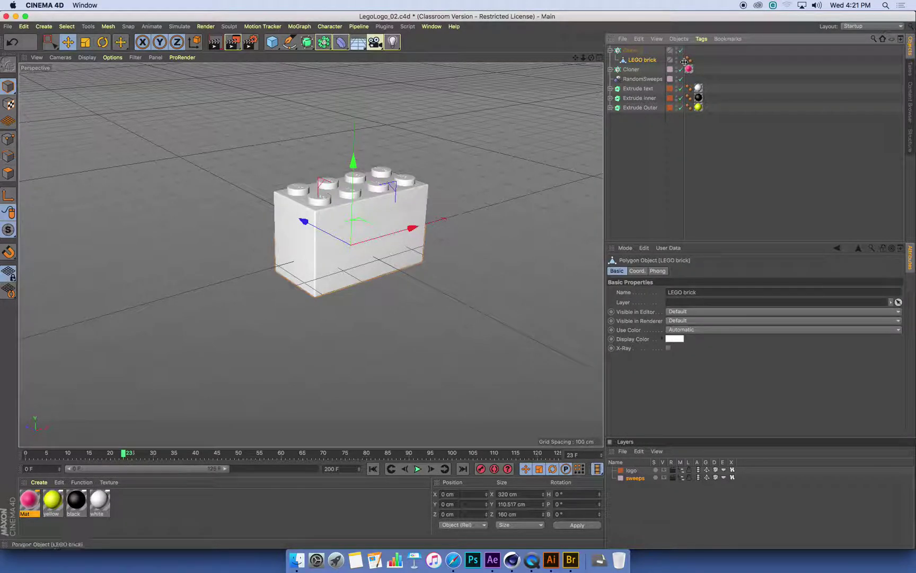
double_click(634, 51)
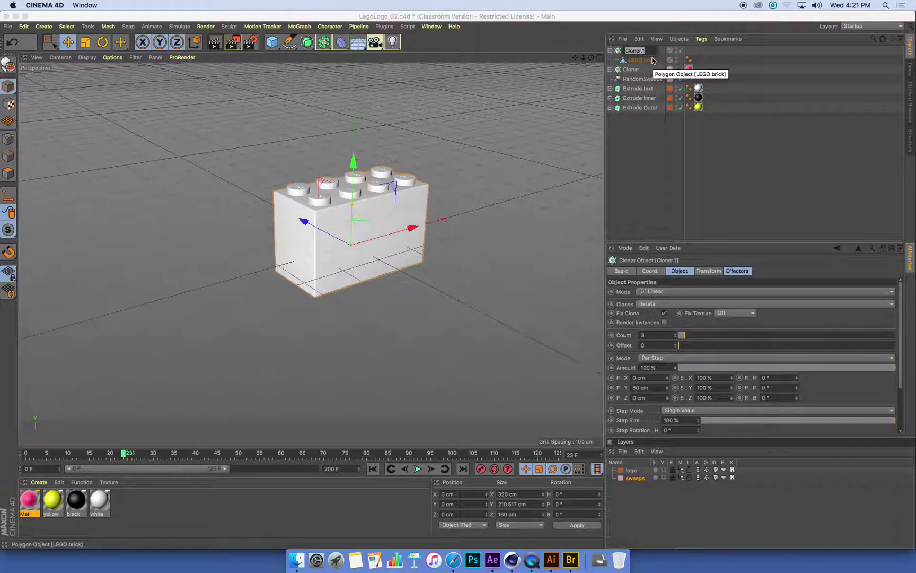
Step: Name the cloner ClonerBricks and raise its Count from 3 to 13, undoing a trial P.Y spacing change
type("ClonerBr")
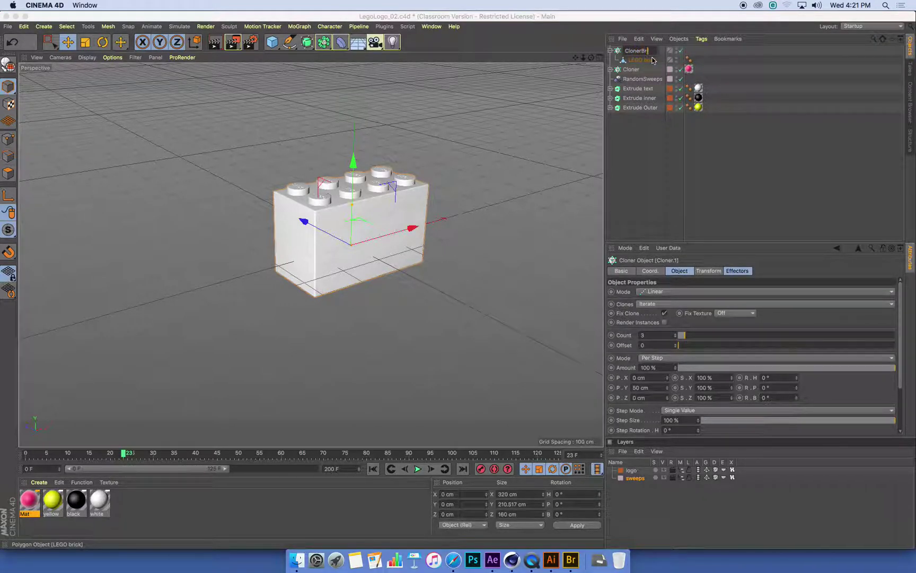
type("icks")
key("Return")
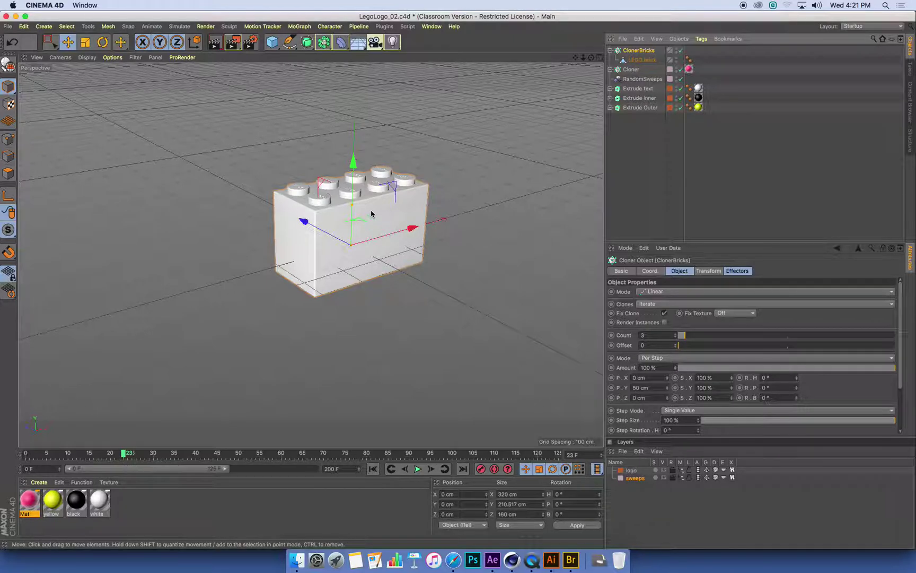
left_click_drag(687, 336, 705, 335)
key("h")
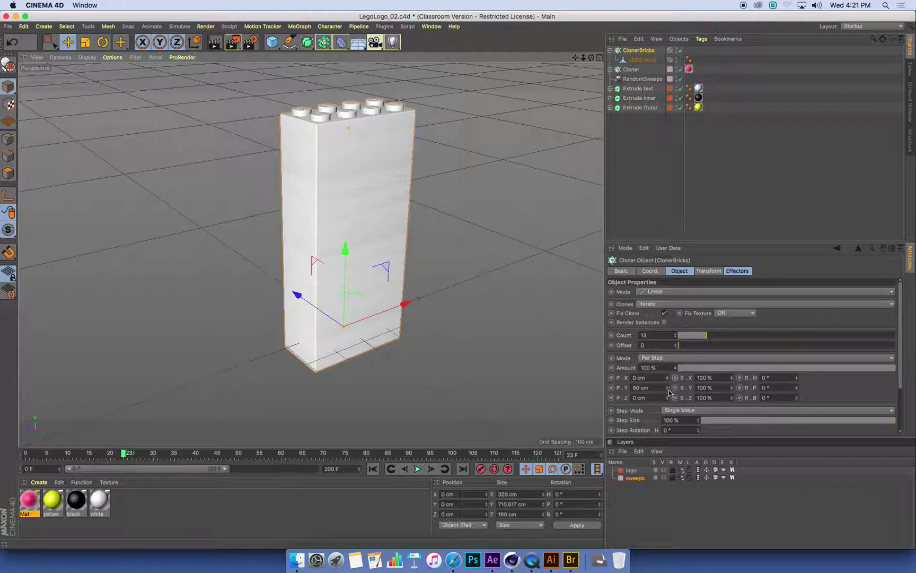
mouse_move(667, 388)
left_mouse_down()
mouse_move(705, 388)
mouse_move(674, 387)
mouse_move(694, 387)
left_mouse_up()
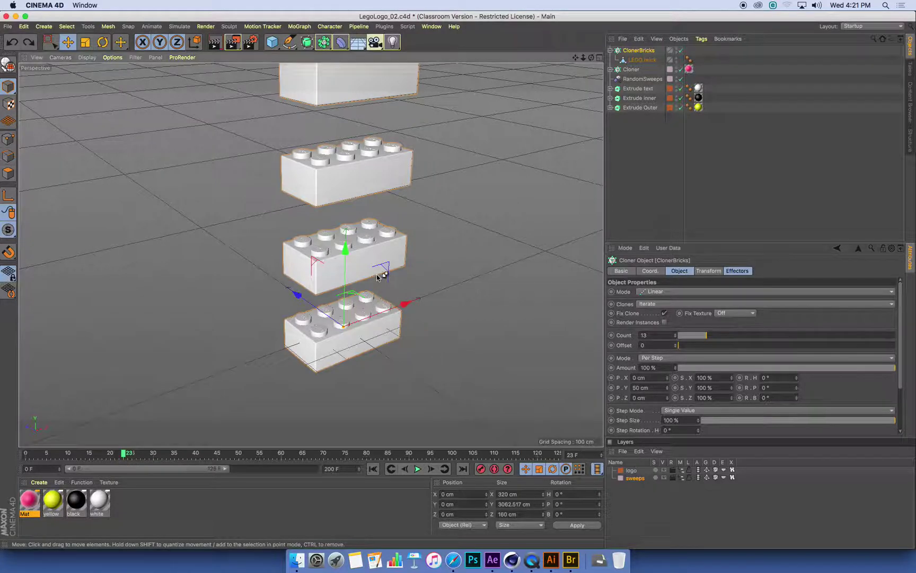
key("super+z")
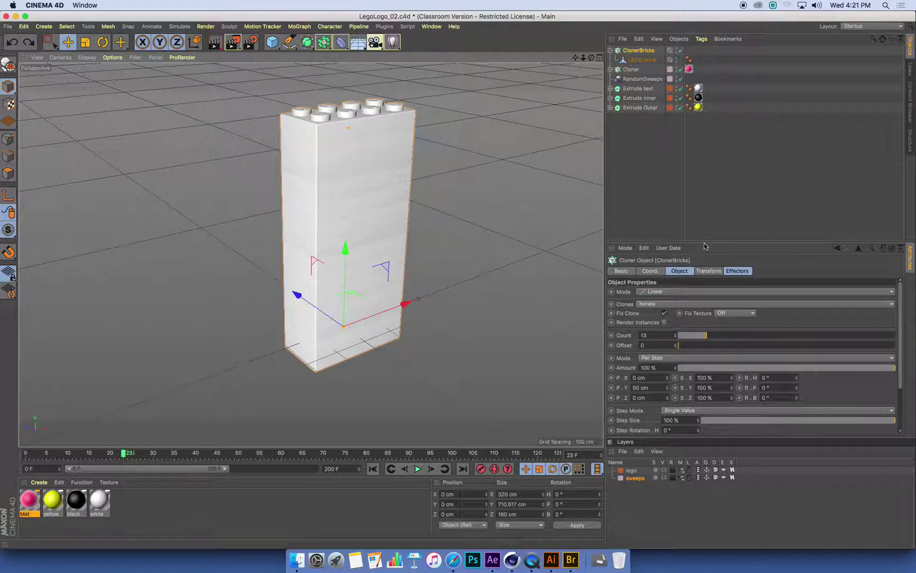
Step: Set ClonerBricks' Mode to Honeycomb Array, giving a 10 by 10 staggered brick grid
left_click(650, 52)
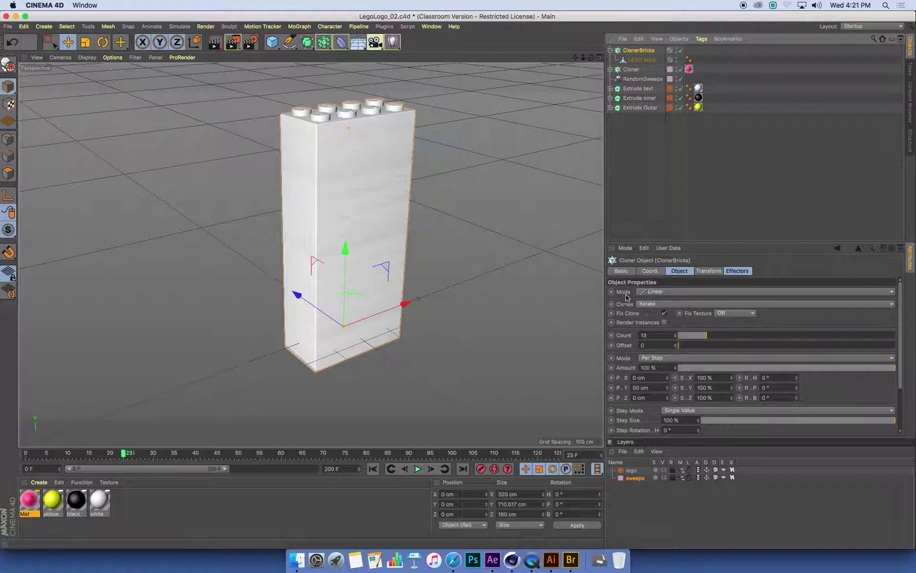
left_click(677, 274)
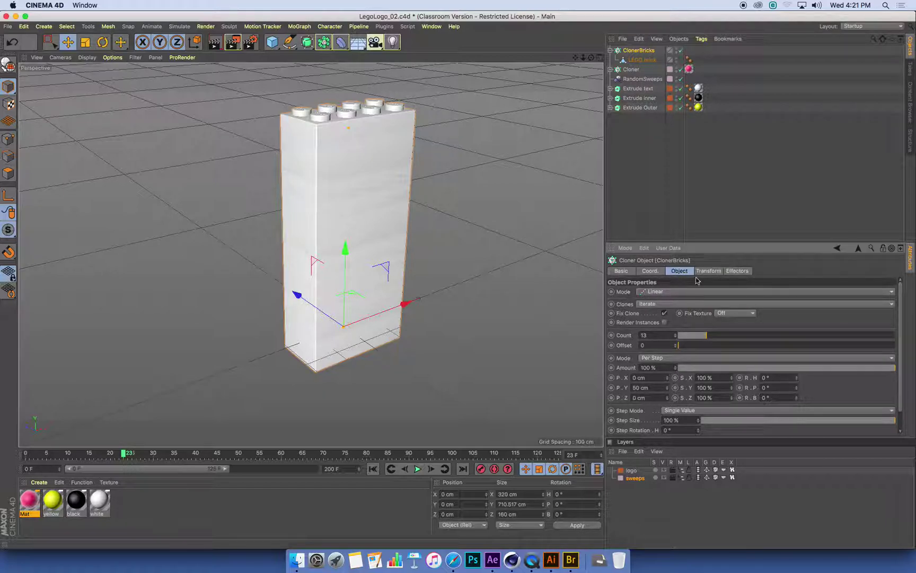
left_click(669, 293)
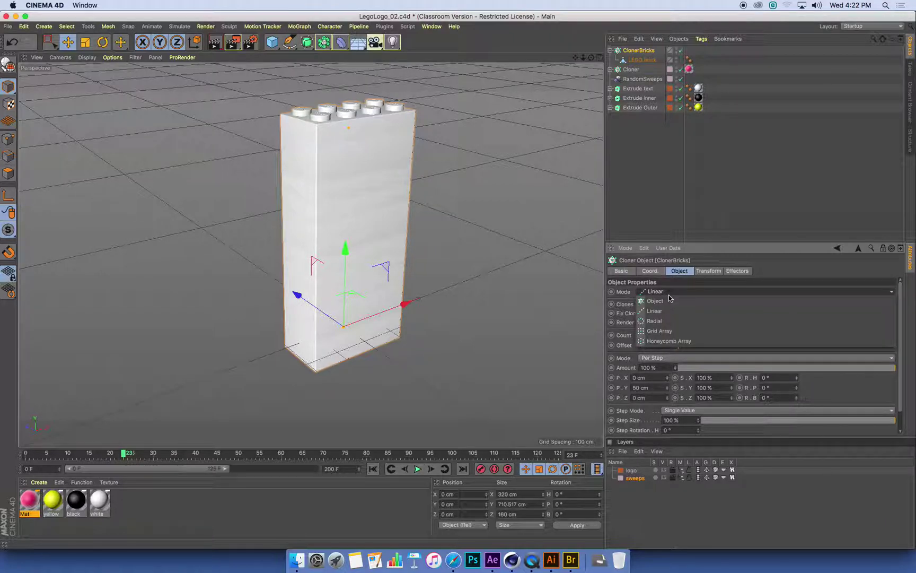
left_click(686, 342)
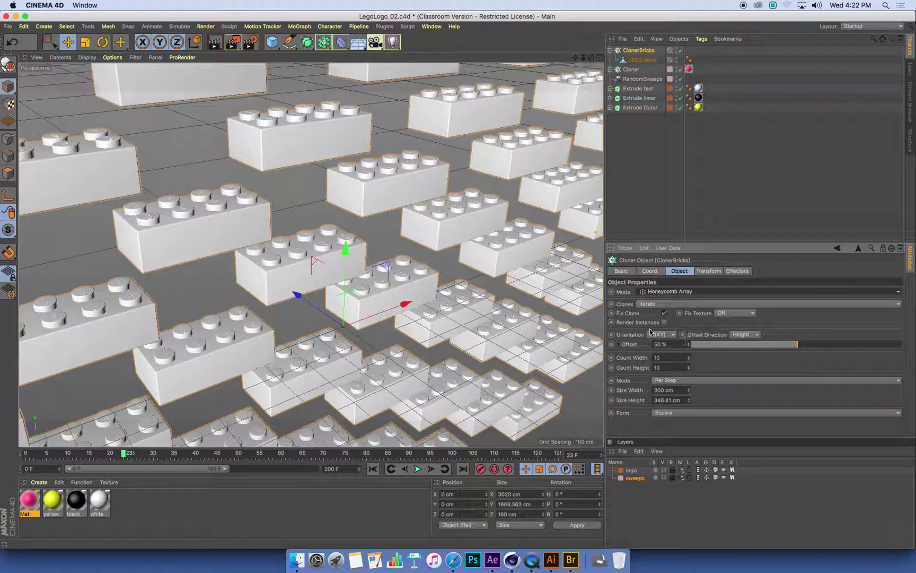
scroll(401, 281, "down", 10)
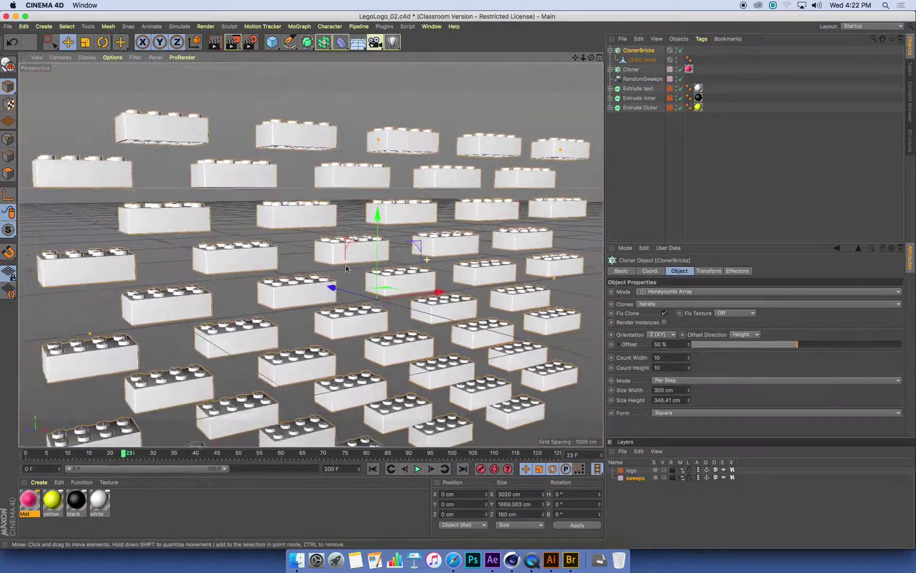
left_click_drag(402, 231, 401, 291, "alt")
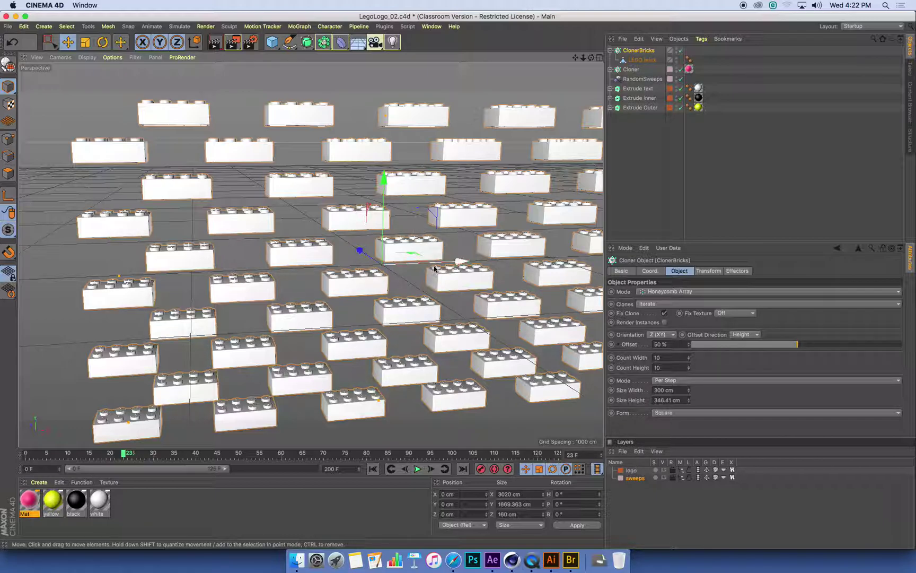
left_click_drag(394, 249, 425, 238, "alt")
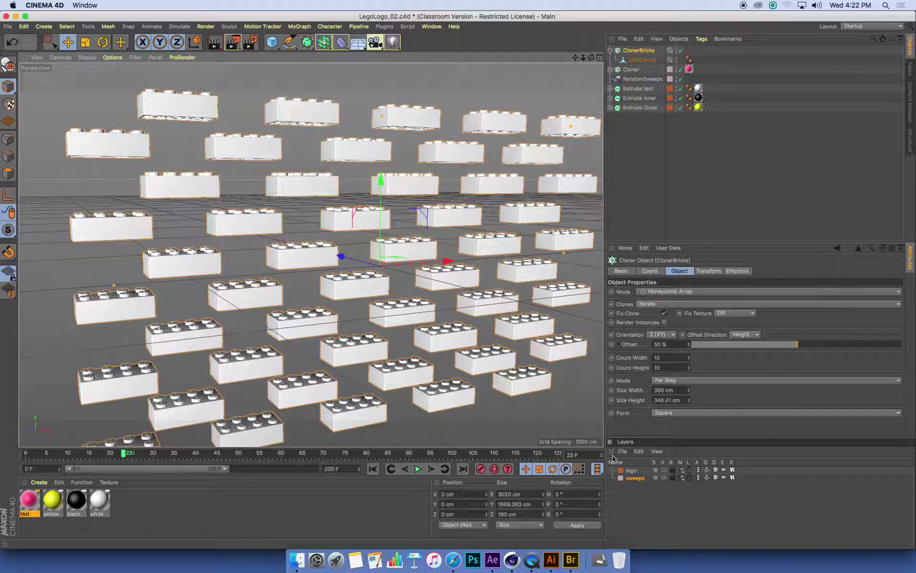
Step: Turn on the logo layer's visibility and orbit closer to inspect the yellow LEGO logo
left_click(664, 469)
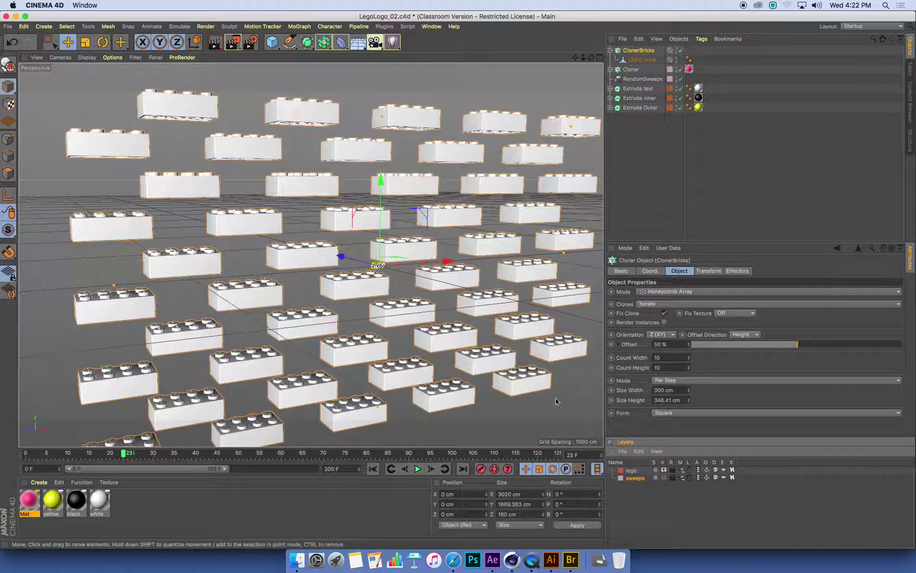
scroll(450, 298, "up", 5)
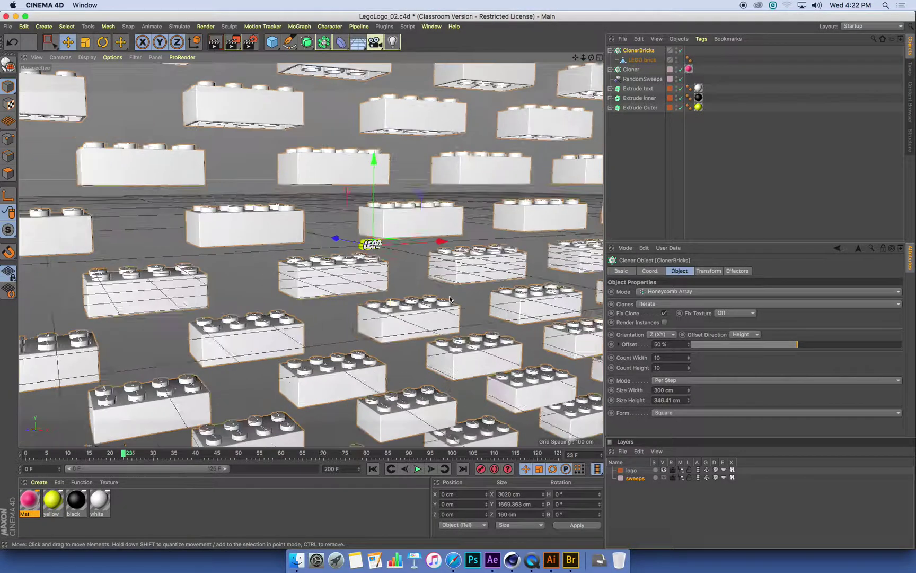
left_click_drag(450, 298, 358, 256, "alt")
scroll(408, 256, "up", 5)
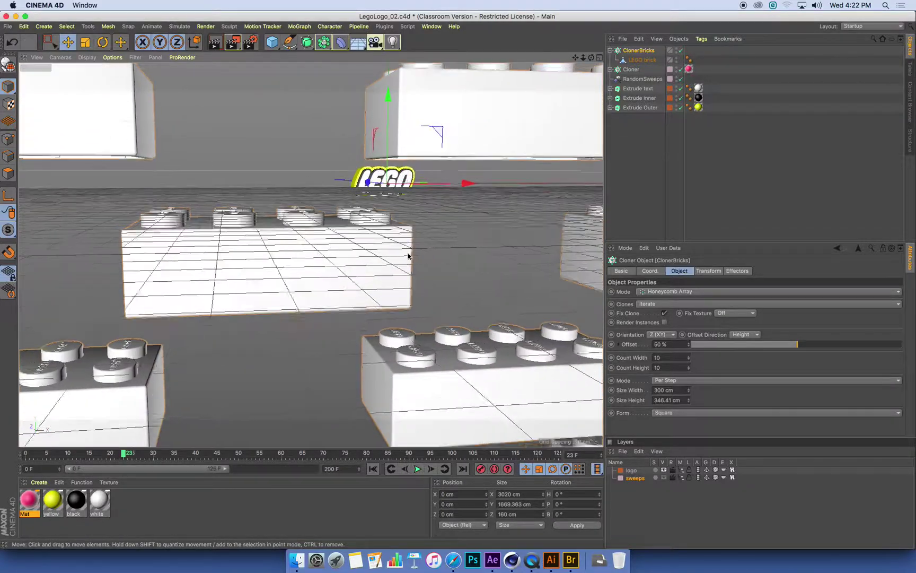
scroll(409, 256, "down", 3)
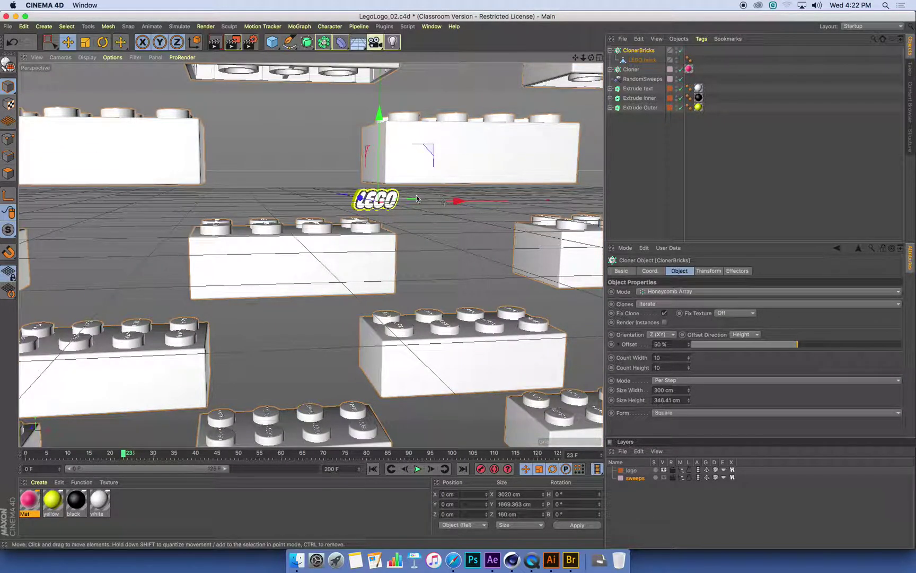
left_click_drag(423, 159, 456, 174, "alt")
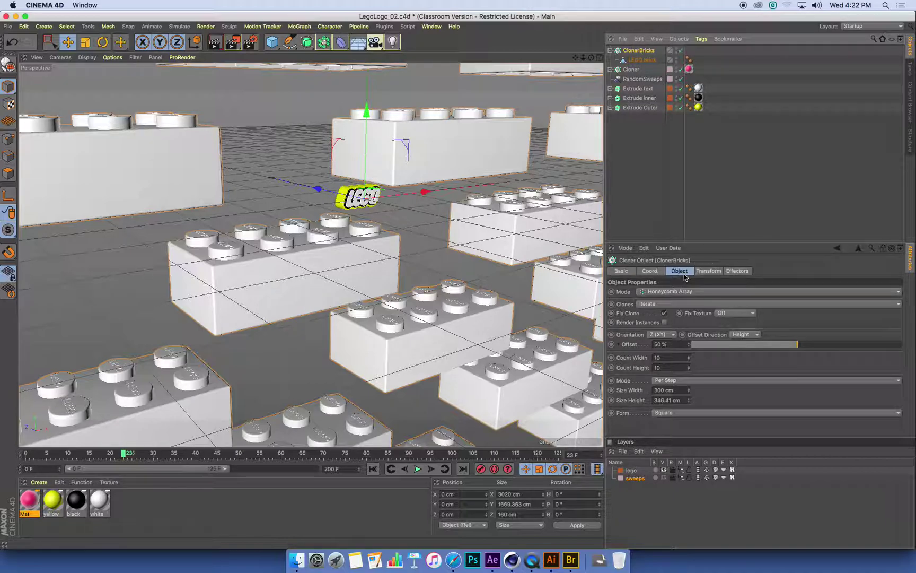
Step: In the Transform tab, set the clones' S.X, S.Y and S.Z scale to 0.2
left_click(711, 271)
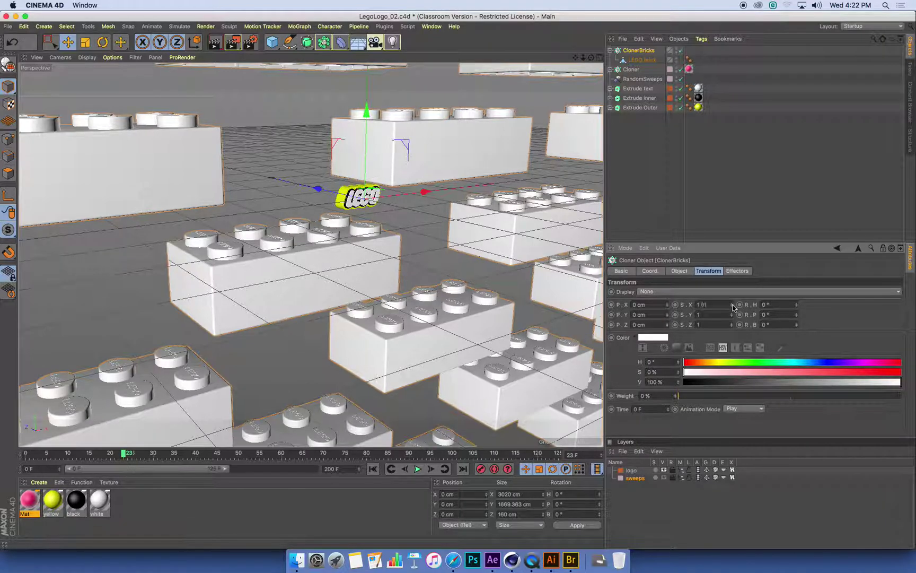
mouse_move(734, 307)
left_mouse_down()
mouse_move(733, 333)
mouse_move(731, 306)
left_mouse_up()
double_click(703, 305)
type("0.2")
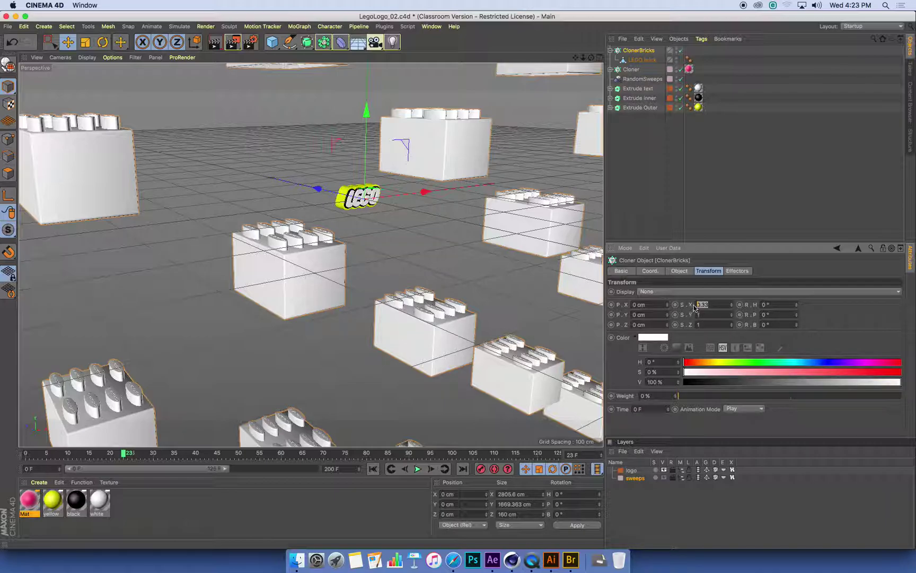
key("Return")
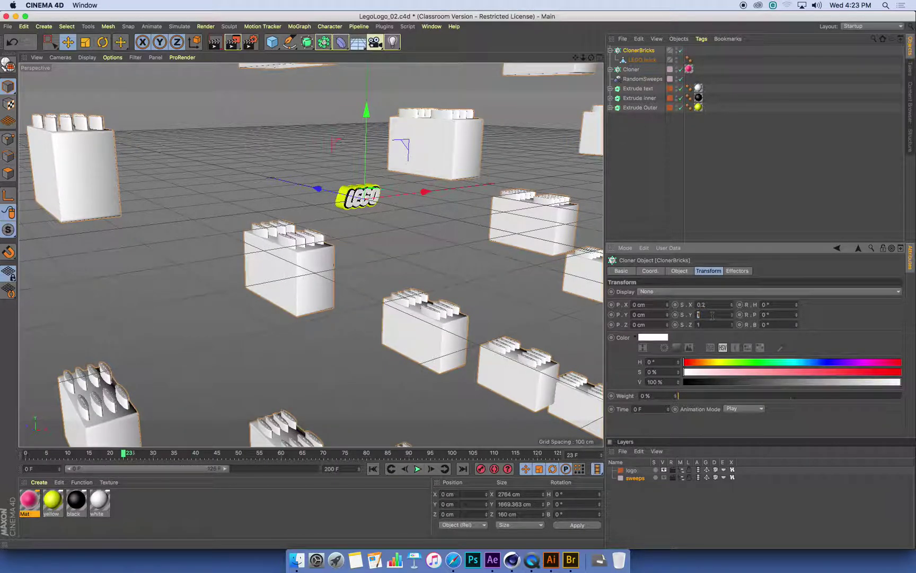
type("0.2")
key("Return")
type("0.2")
key("Return")
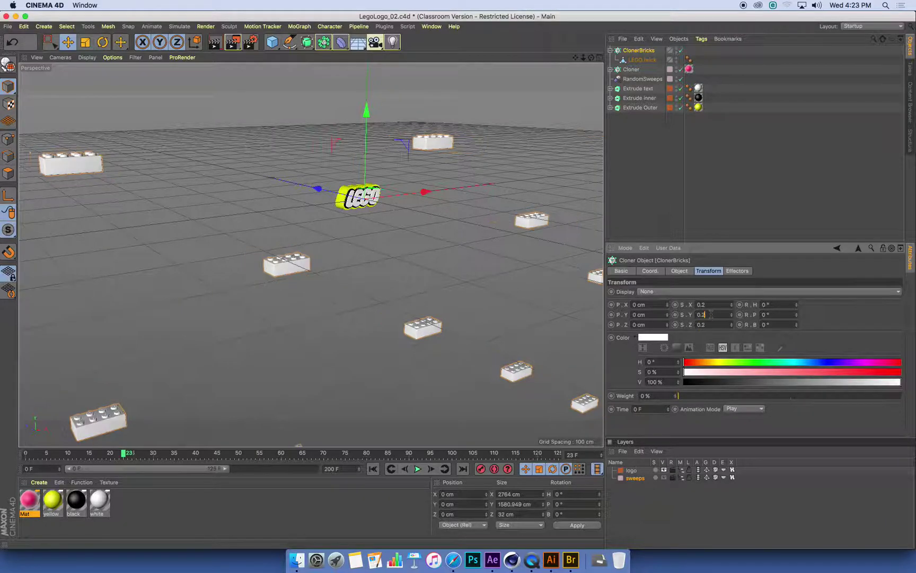
left_click_drag(396, 255, 377, 260, "alt")
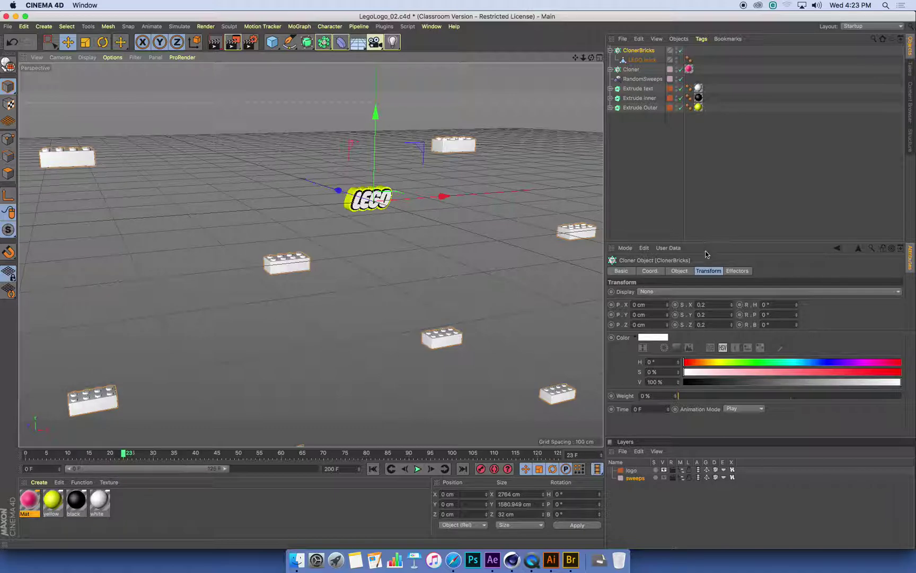
left_click(711, 272)
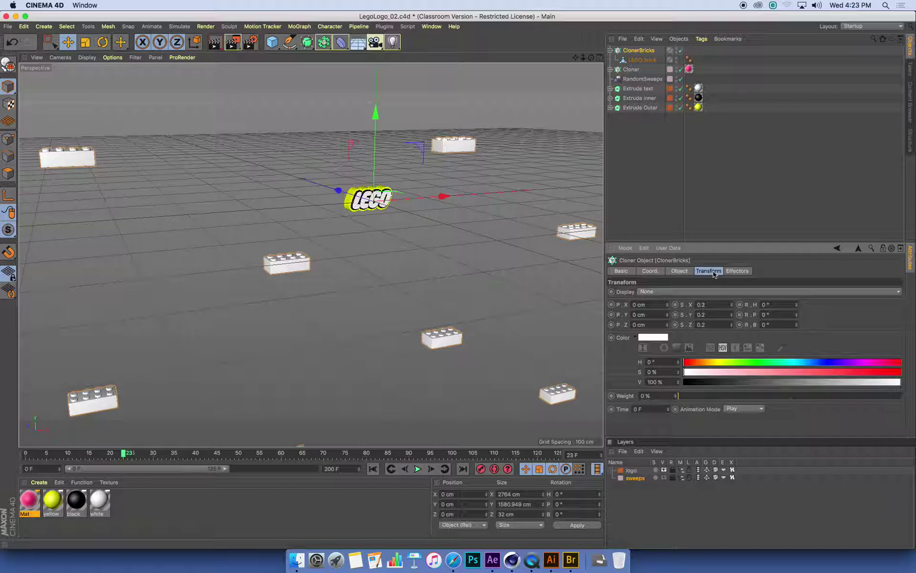
Step: Turn off the logo layer's visibility, zoom out over the scattered bricks, and show the Object tab
mouse_move(396, 231)
right_mouse_down("alt")
mouse_move(348, 219)
mouse_move(207, 233)
mouse_move(380, 218)
mouse_move(311, 241)
right_mouse_up("alt")
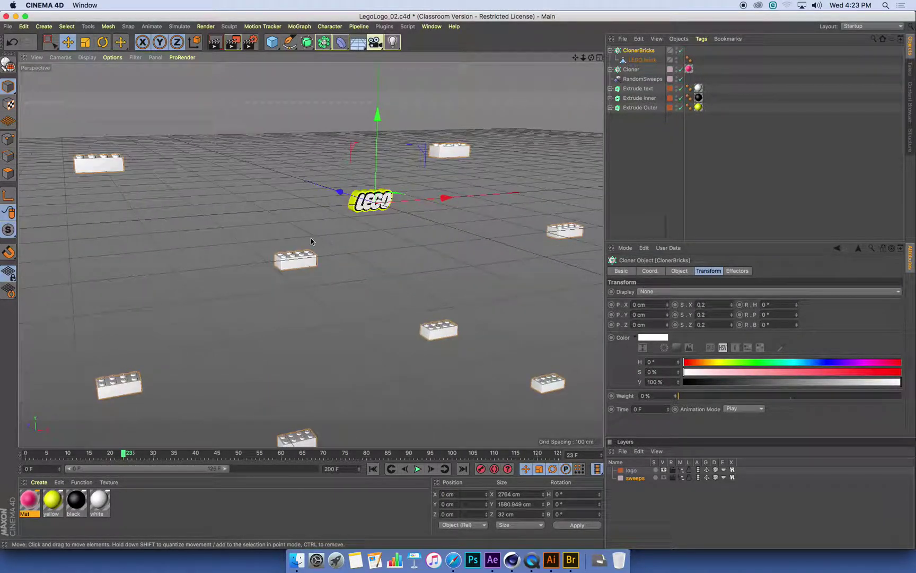
left_click(663, 470)
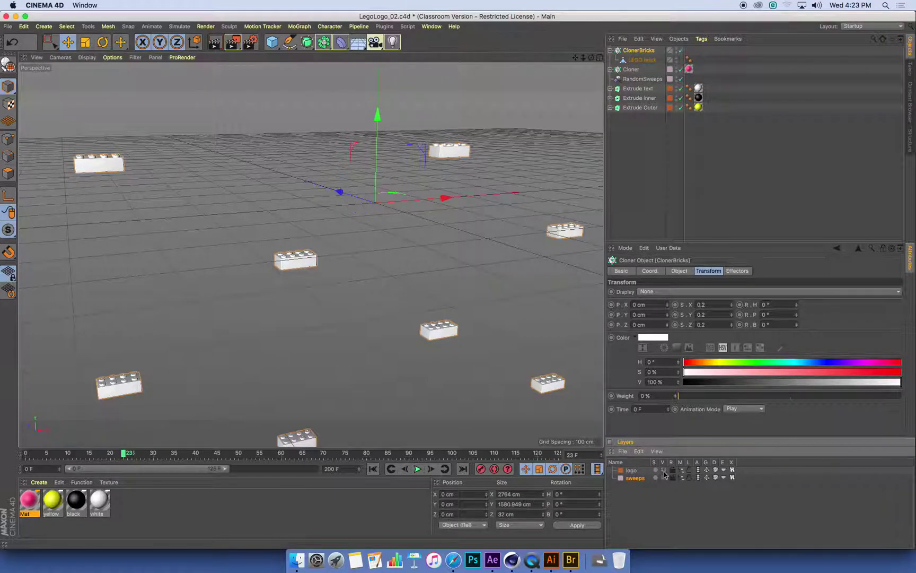
right_click_drag(448, 176, 318, 186, "alt")
mouse_move(319, 186)
left_mouse_down("alt")
mouse_move(207, 198)
mouse_move(320, 180)
left_mouse_up("alt")
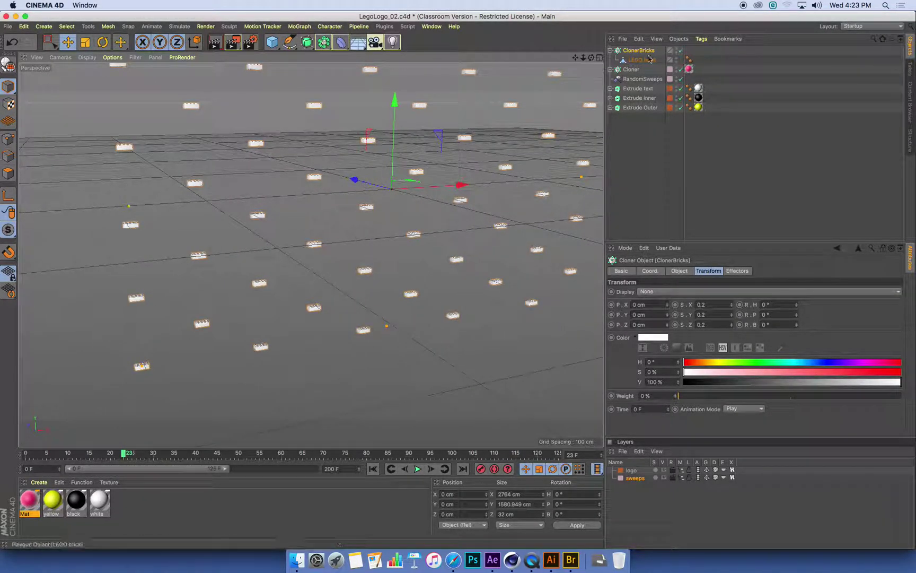
left_click(681, 271)
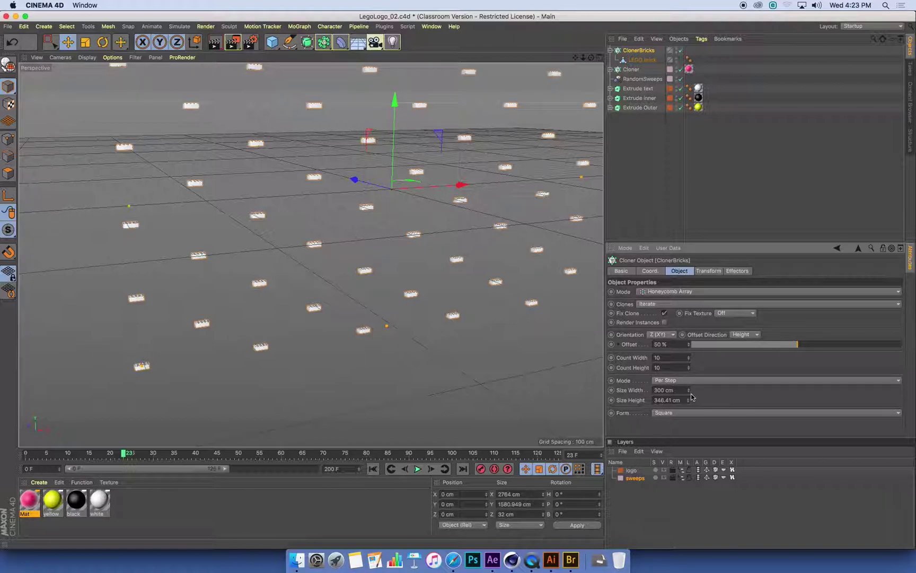
Step: Reduce the honeycomb Size Width from 300 cm to 32 cm so bricks sit edge to edge
mouse_move(689, 393)
left_mouse_down()
mouse_move(663, 403)
mouse_move(689, 403)
mouse_move(689, 411)
left_mouse_up()
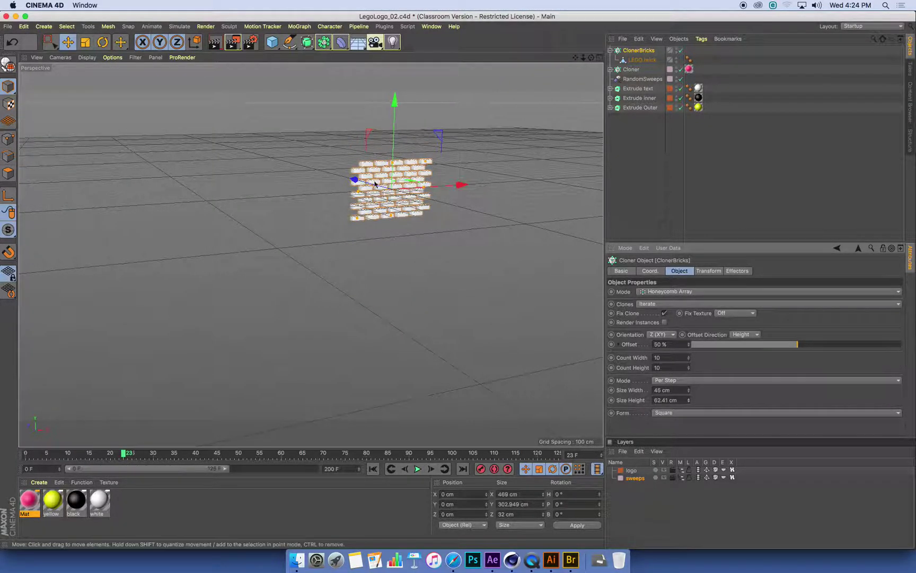
scroll(502, 171, "up", 3)
left_click_drag(501, 171, 448, 182, "alt")
scroll(448, 182, "up", 5)
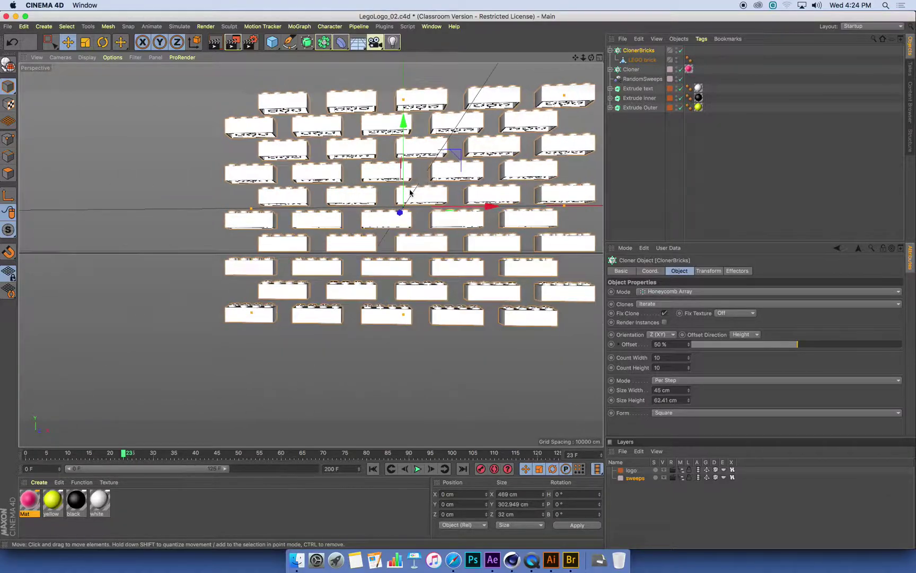
scroll(350, 217, "up", 8)
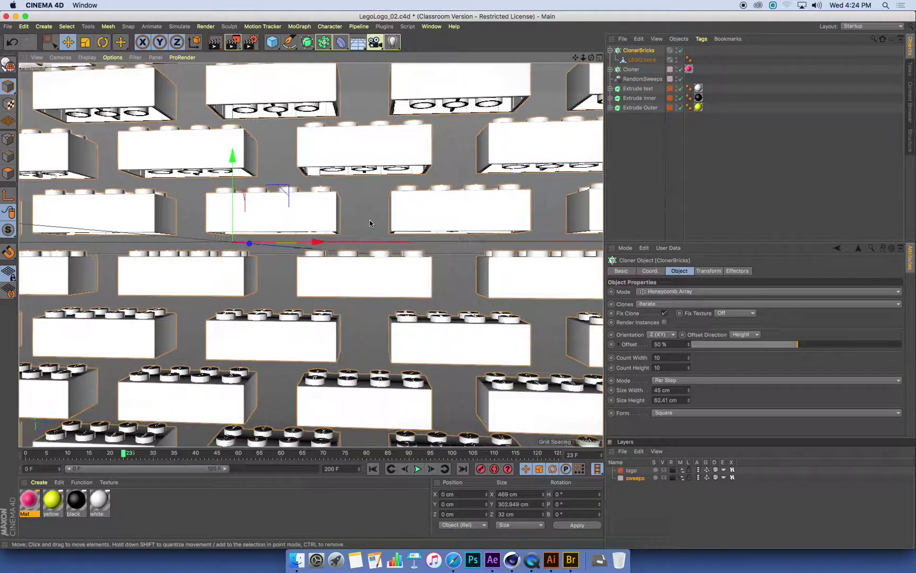
scroll(398, 221, "up", 5)
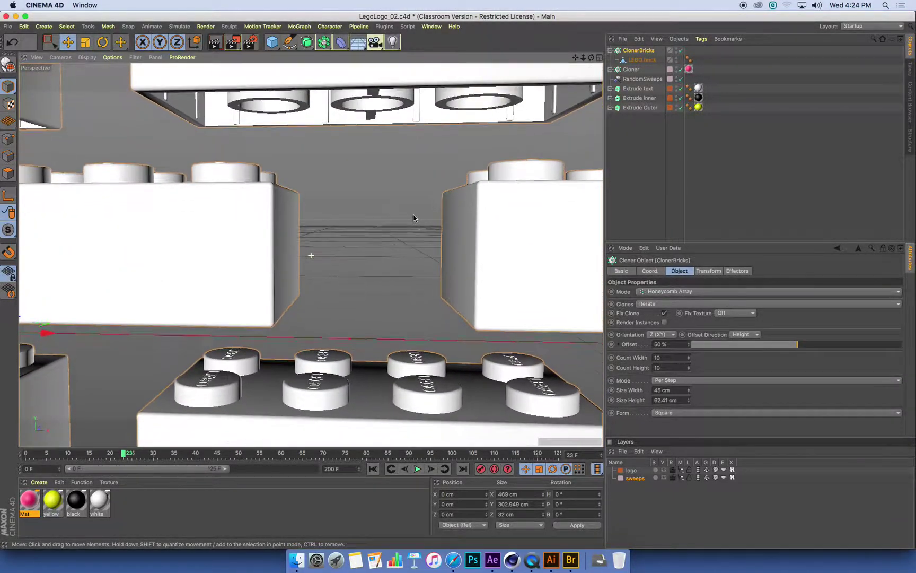
left_click(689, 389)
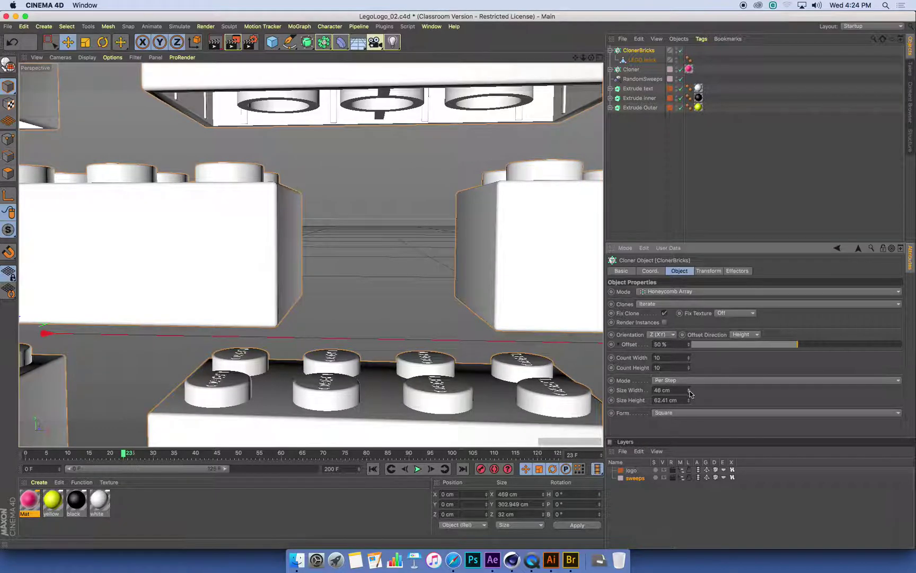
left_click_drag(689, 389, 673, 390)
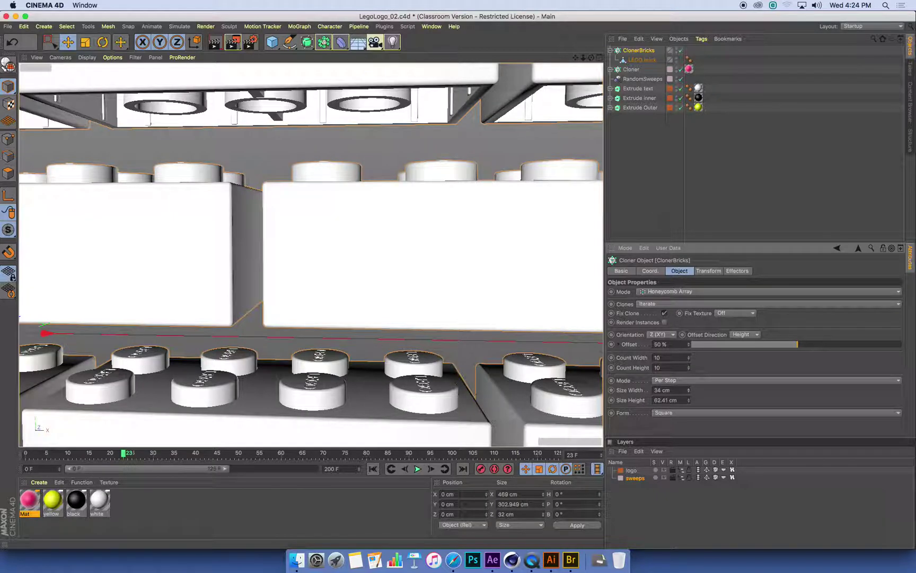
left_click(688, 391)
left_click(688, 391)
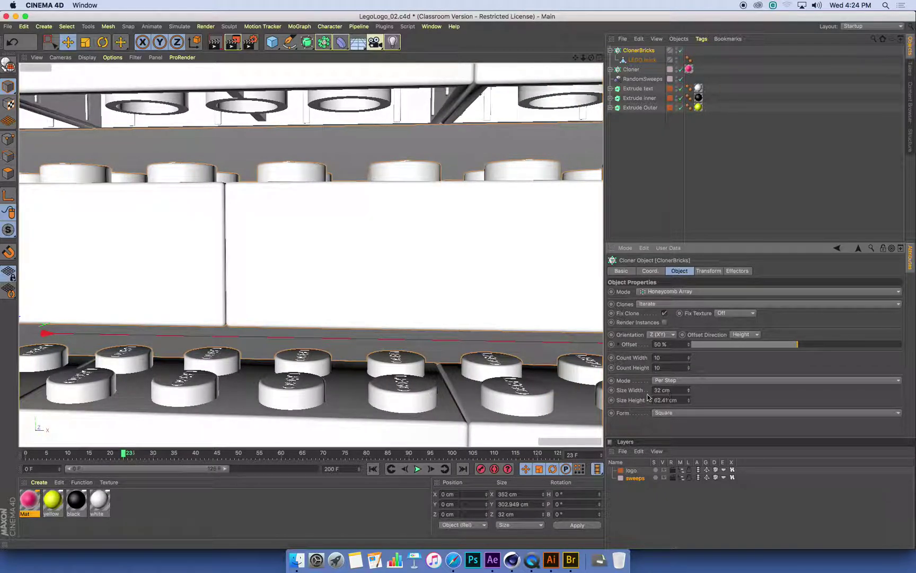
left_click_drag(315, 256, 311, 220, "alt")
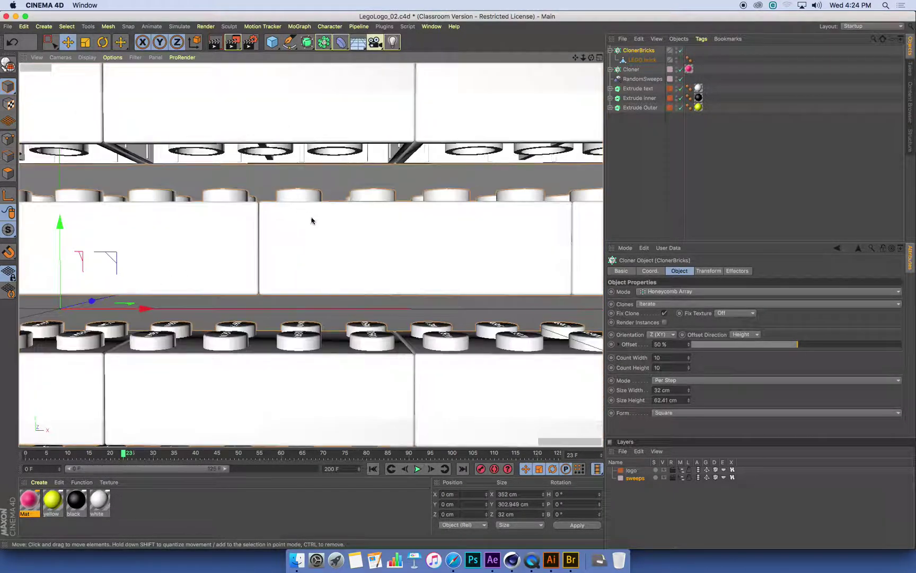
mouse_move(312, 221)
right_mouse_down("alt")
mouse_move(249, 220)
mouse_move(334, 239)
mouse_move(328, 231)
right_mouse_up("alt")
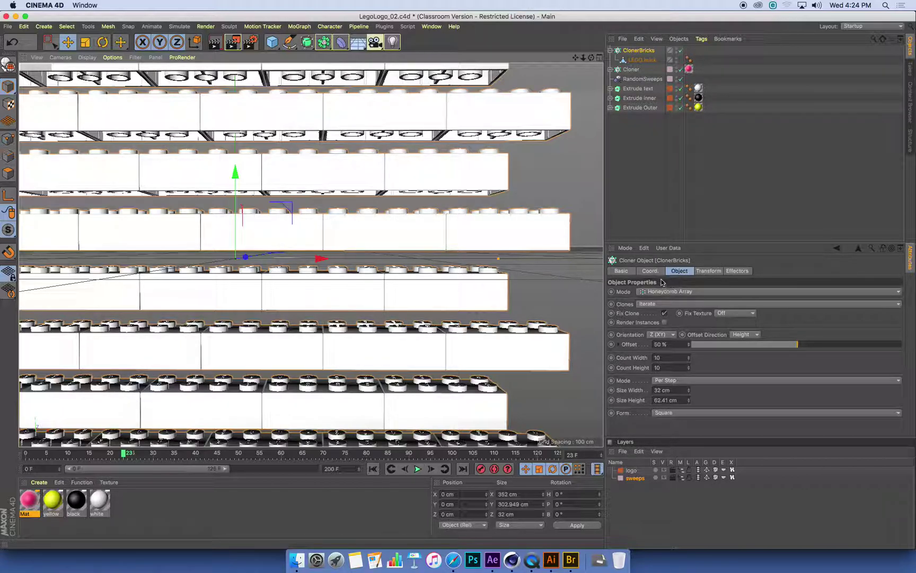
Step: Lower the honeycomb Size Height from 62.41 cm to 38.41 cm and view the wall side-on
left_click_drag(688, 400, 688, 416)
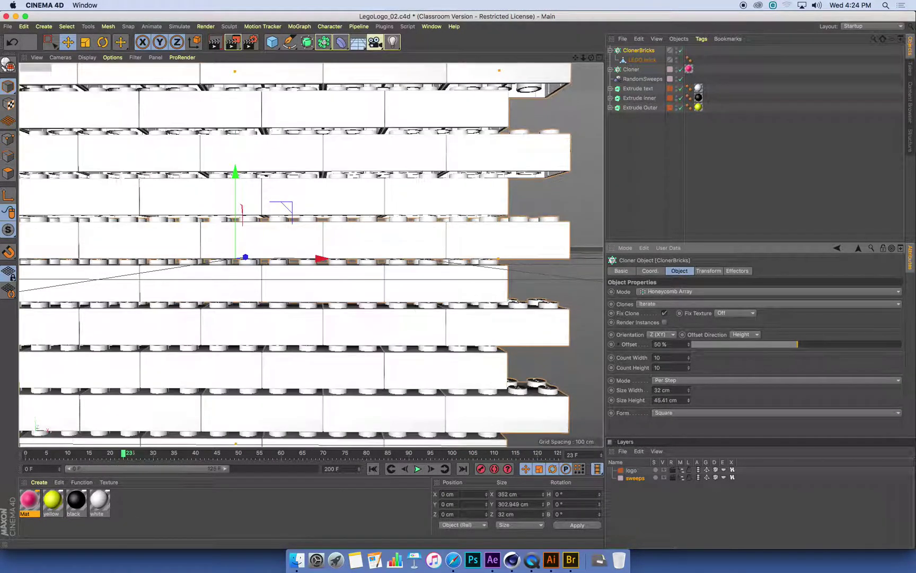
scroll(456, 293, "up", 5)
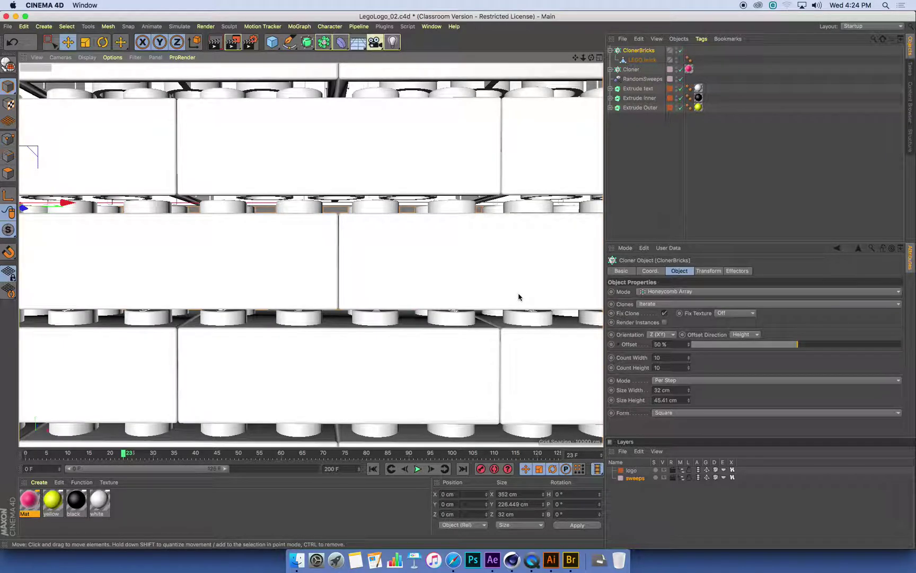
left_click_drag(690, 405, 689, 407)
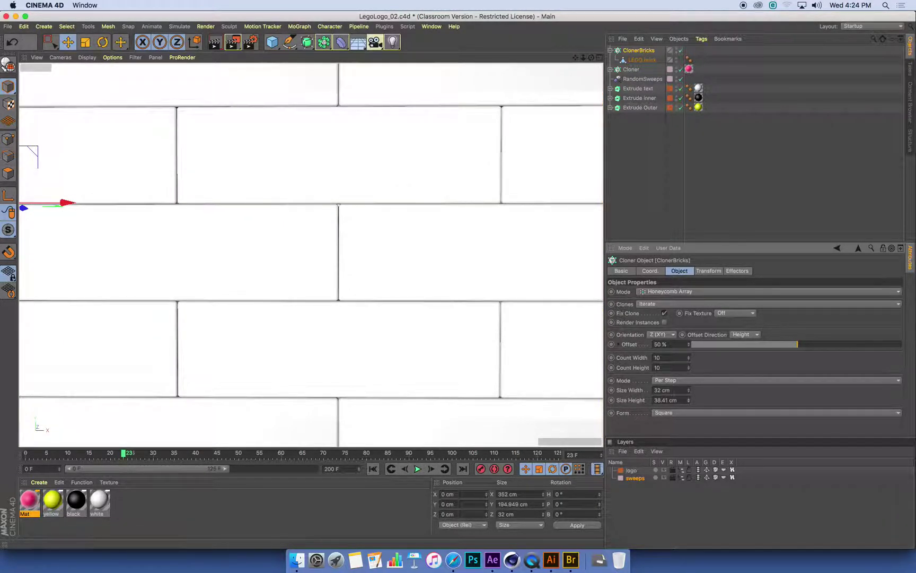
scroll(439, 259, "down", 2)
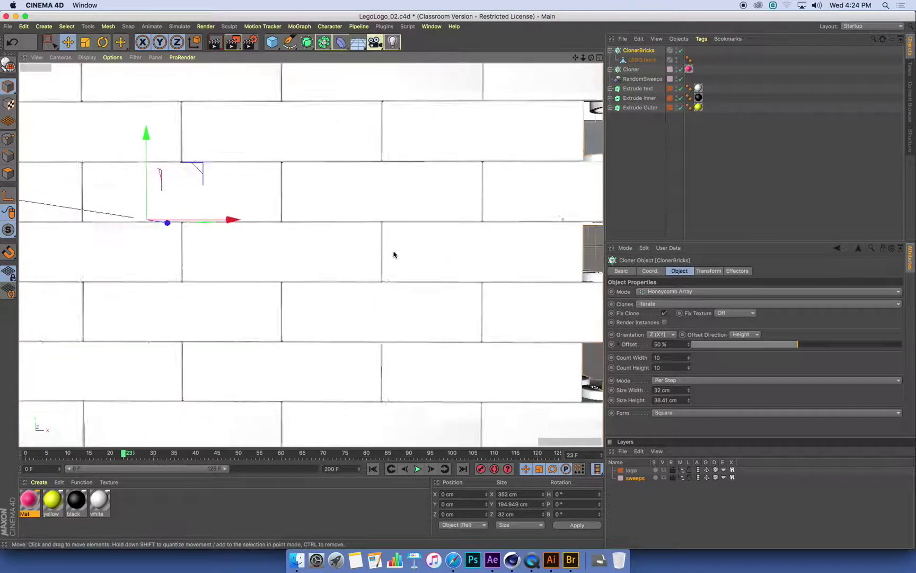
scroll(393, 254, "down", 3)
left_click_drag(354, 250, 380, 283, "alt")
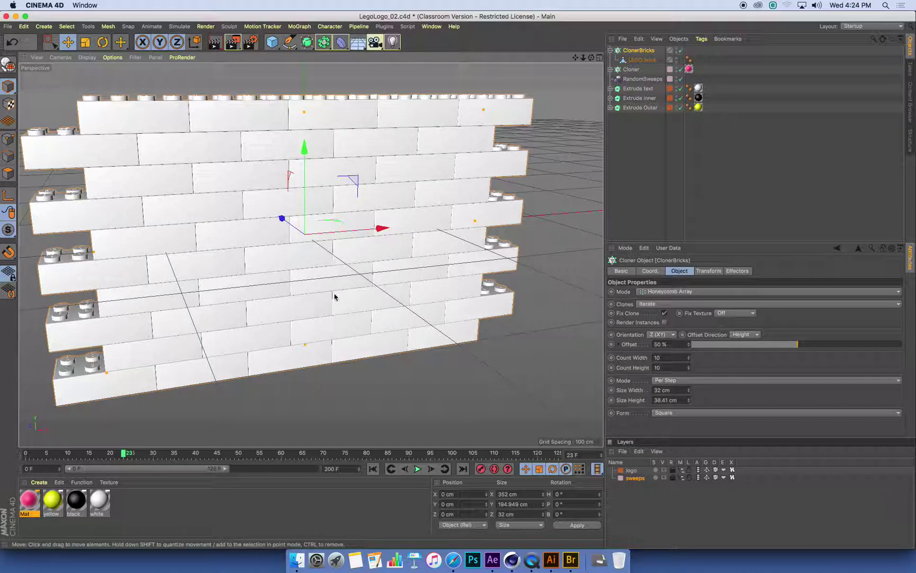
left_click_drag(327, 330, 307, 296, "alt")
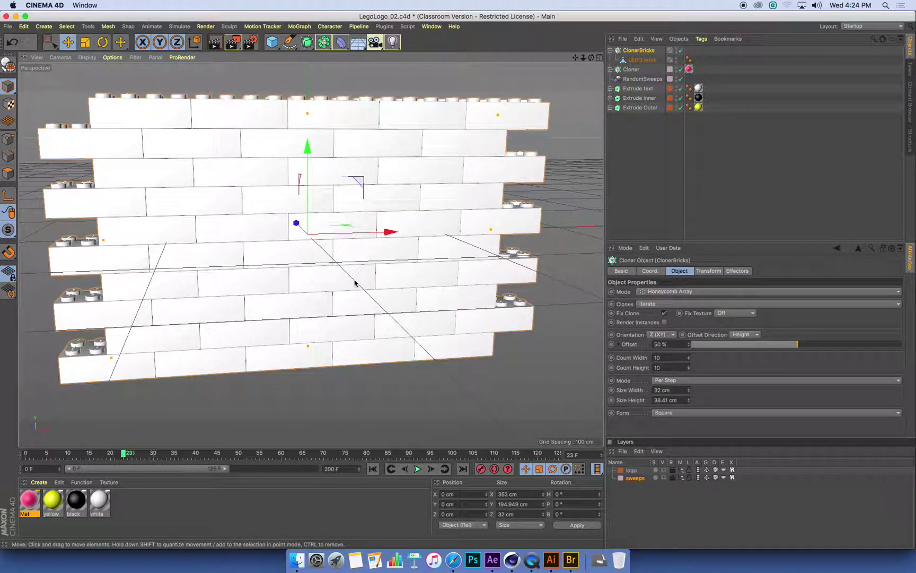